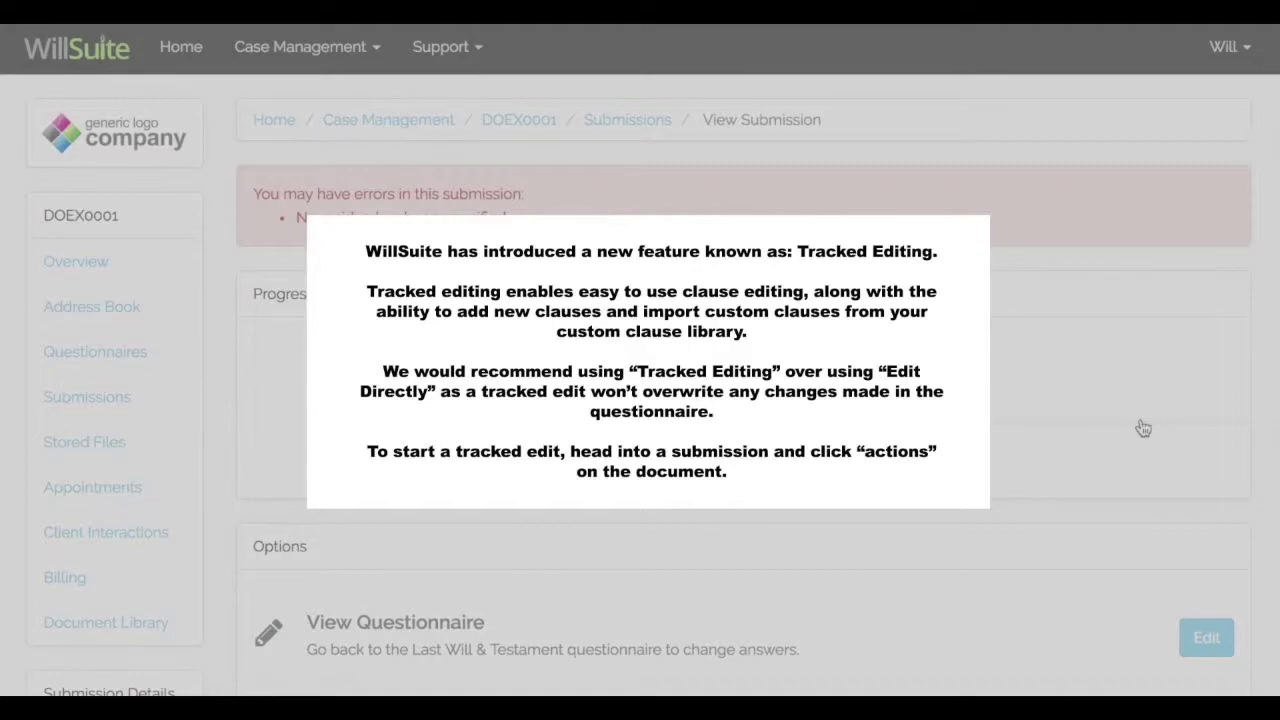
Open the main Last Will and Testament document in the submission for tracked editing.
{"action": "scroll", "coordinate": [1143, 428], "scroll_direction": "down", "scroll_amount": 3}
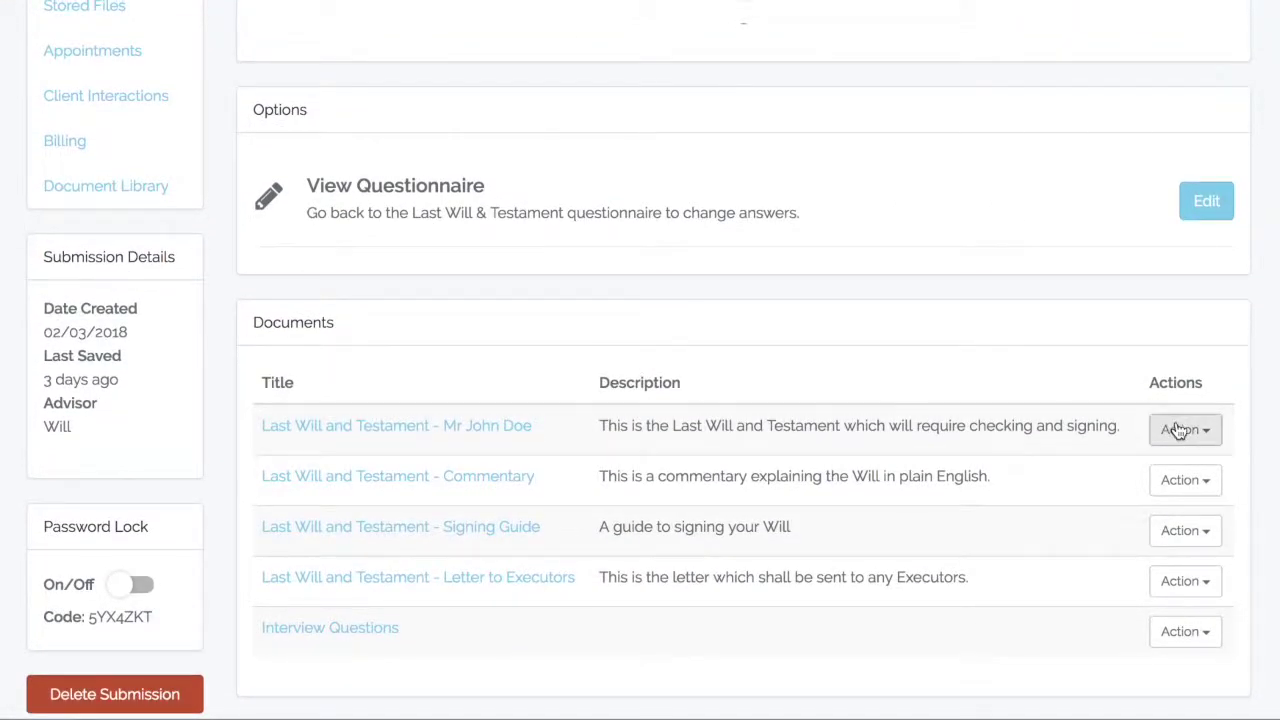
{"action": "left_click", "coordinate": [1180, 430]}
{"action": "left_click", "coordinate": [1196, 559]}
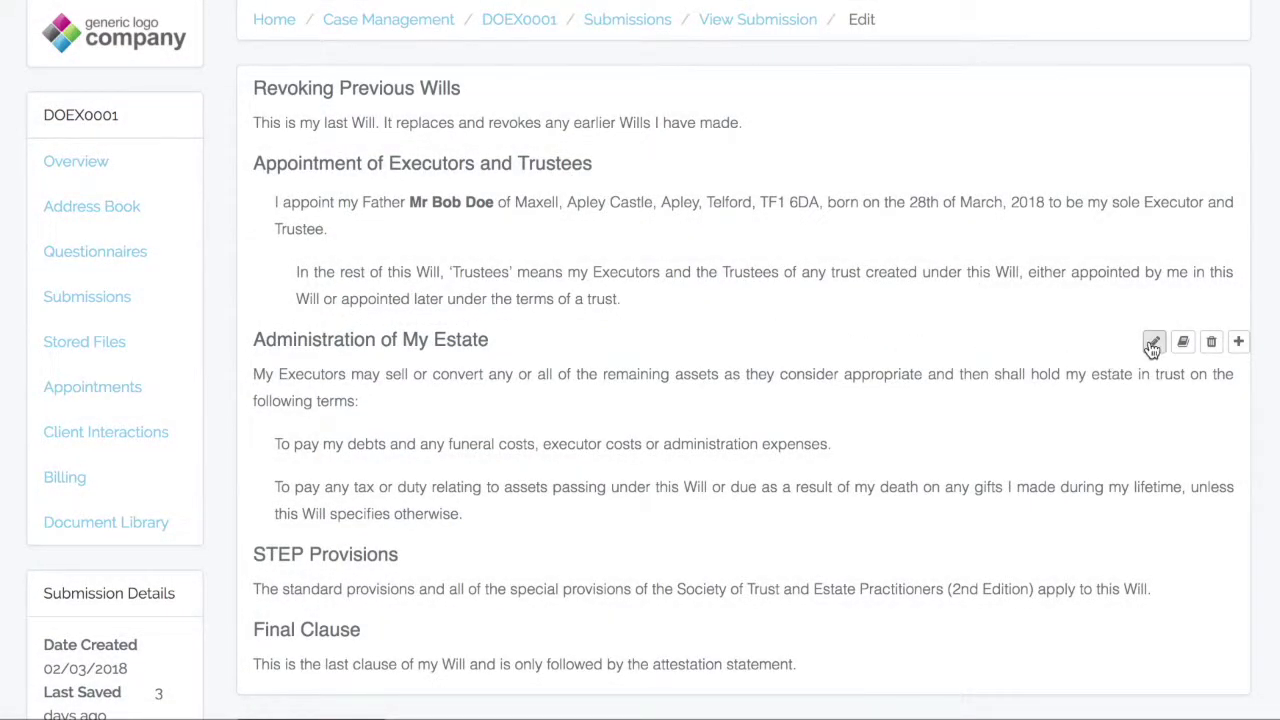
Retitle the "Administration of My Estate" clause as "Estate Administration", save it, and revert that clause edit.
{"action": "left_click", "coordinate": [1153, 343]}
{"action": "scroll", "coordinate": [720, 411], "scroll_direction": "down", "scroll_amount": 2}
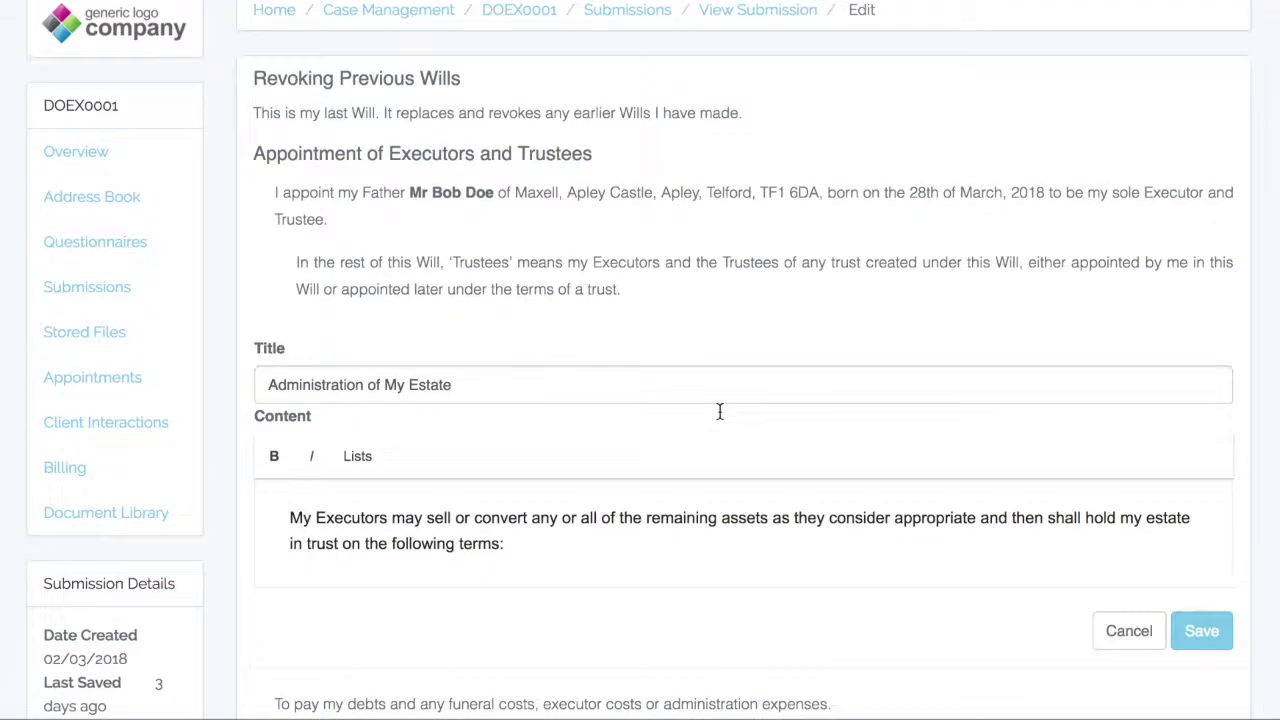
{"action": "left_click", "coordinate": [571, 274]}
{"action": "key", "text": "ctrl+a"}
{"action": "type", "text": "Esta"}
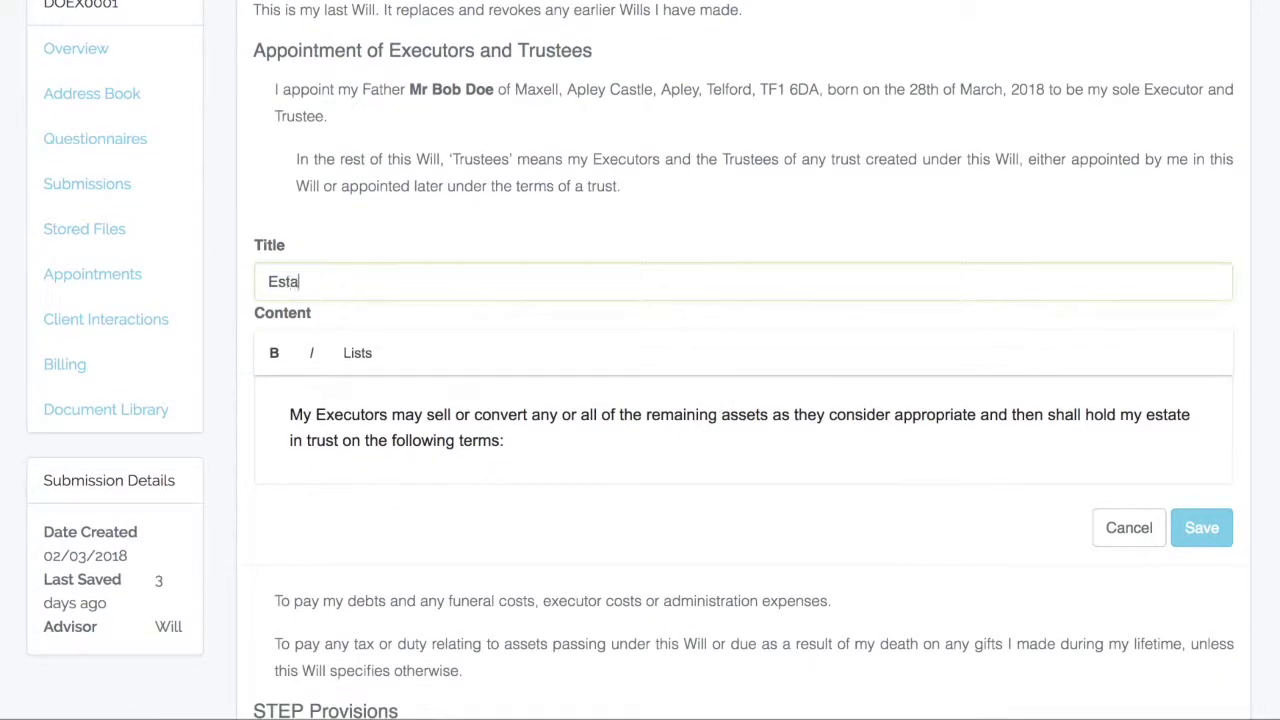
{"action": "type", "text": "te Administration"}
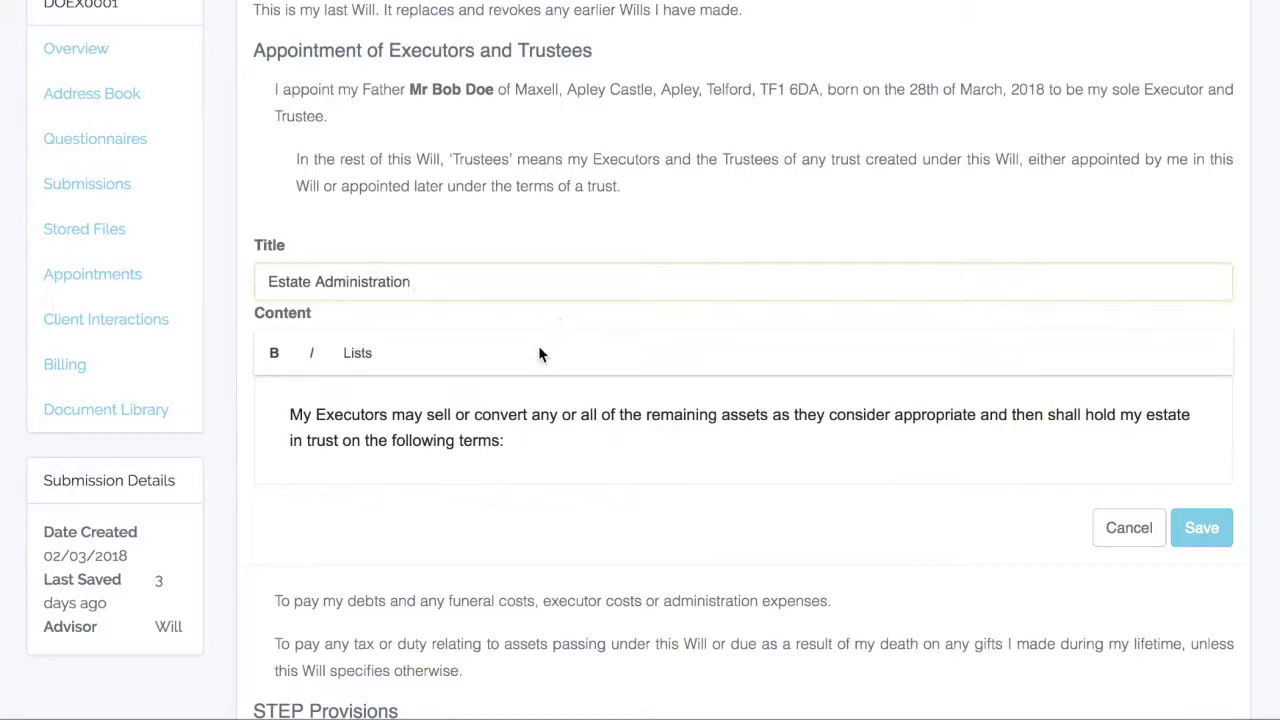
{"action": "scroll", "coordinate": [539, 350], "scroll_direction": "down", "scroll_amount": 2}
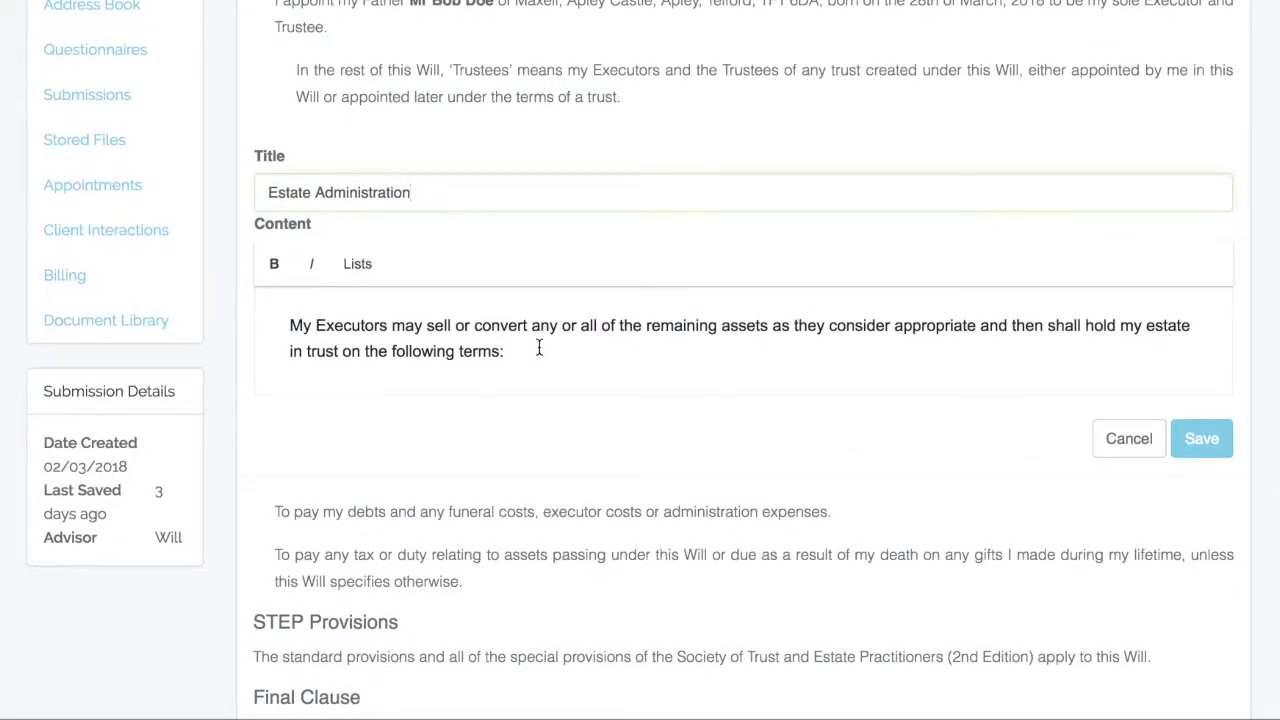
{"action": "left_click", "coordinate": [1203, 440]}
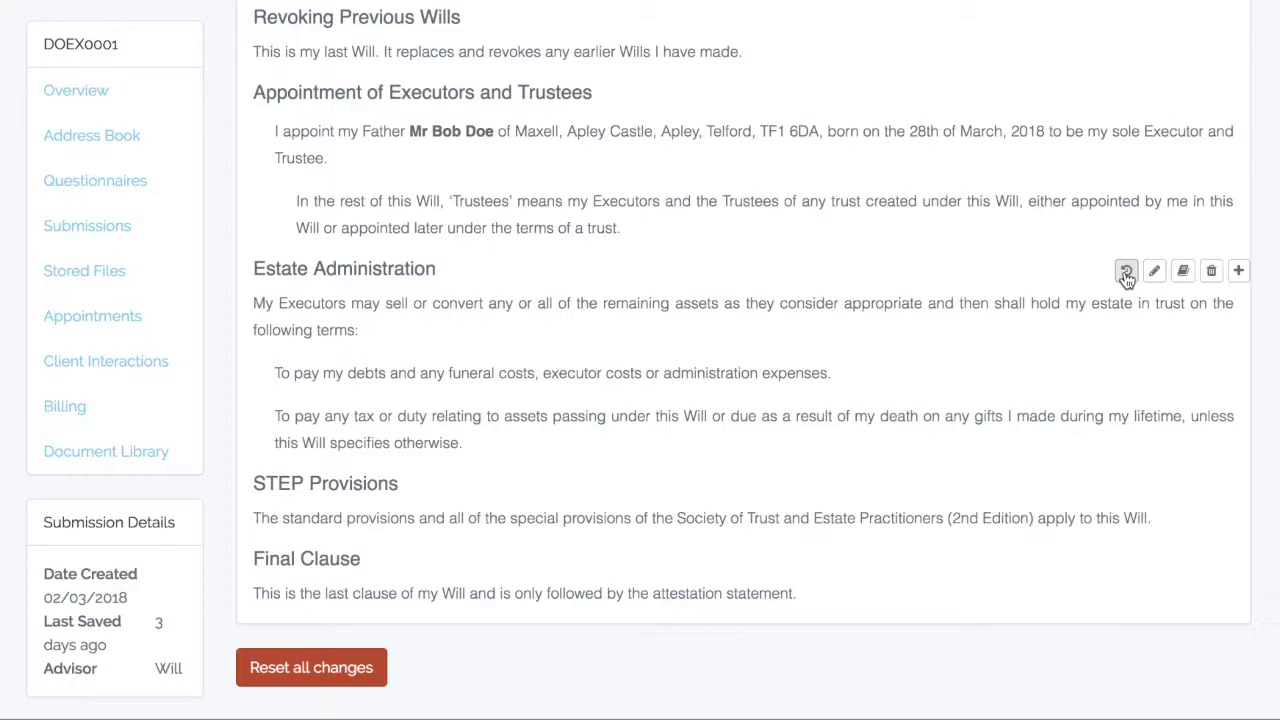
{"action": "left_click", "coordinate": [1126, 272]}
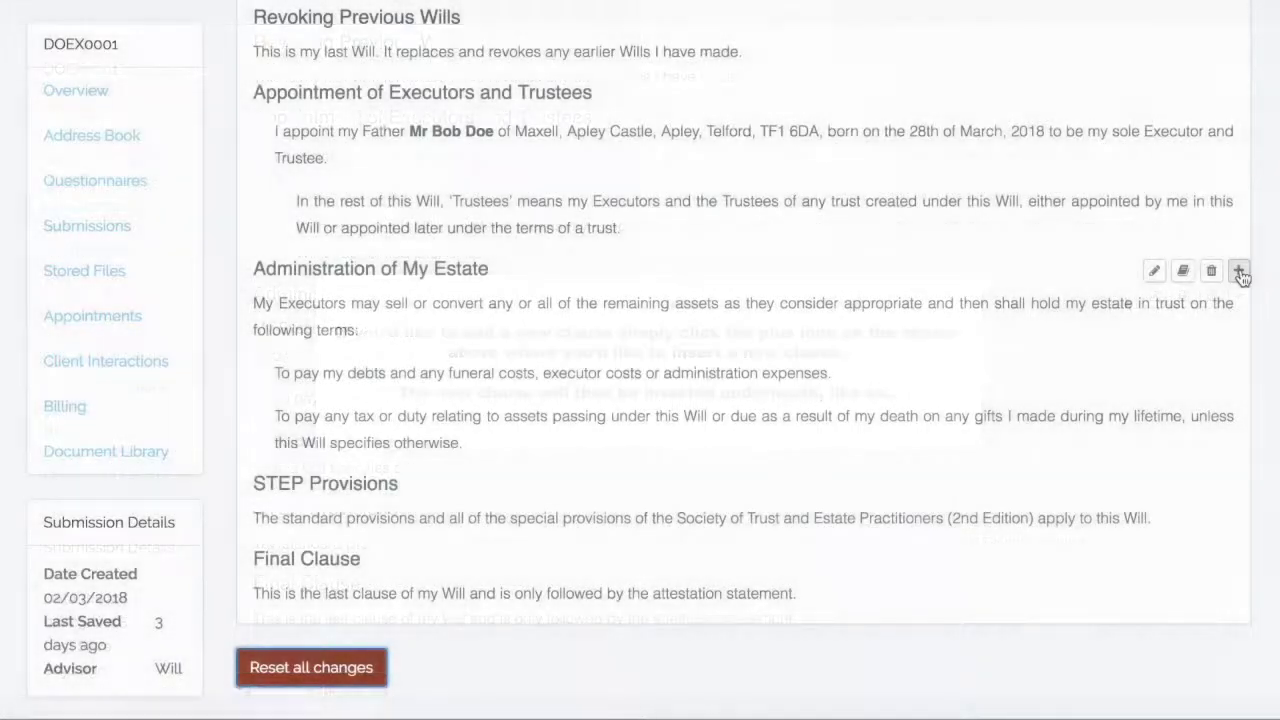
Insert a new clause after the "Administration of My Estate" section and title it "Our New Clause".
{"action": "left_click", "coordinate": [1239, 271]}
{"action": "mouse_move", "coordinate": [703, 477]}
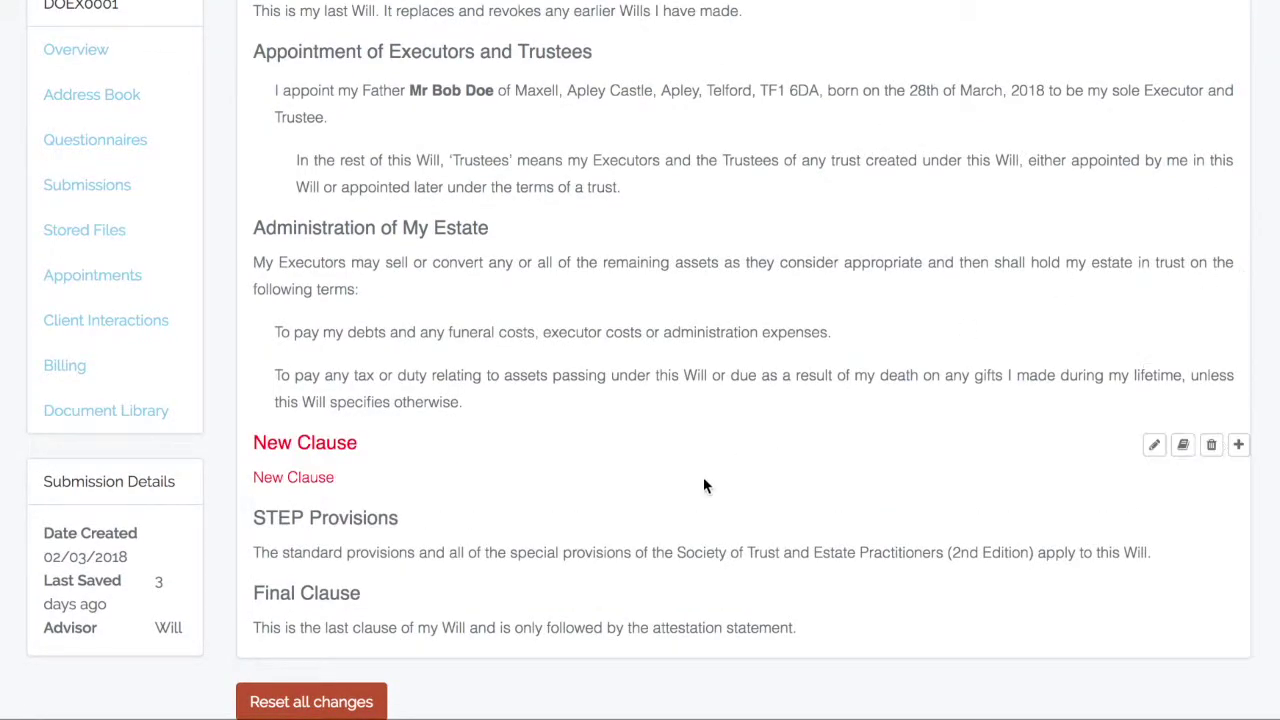
{"action": "left_click", "coordinate": [1153, 442]}
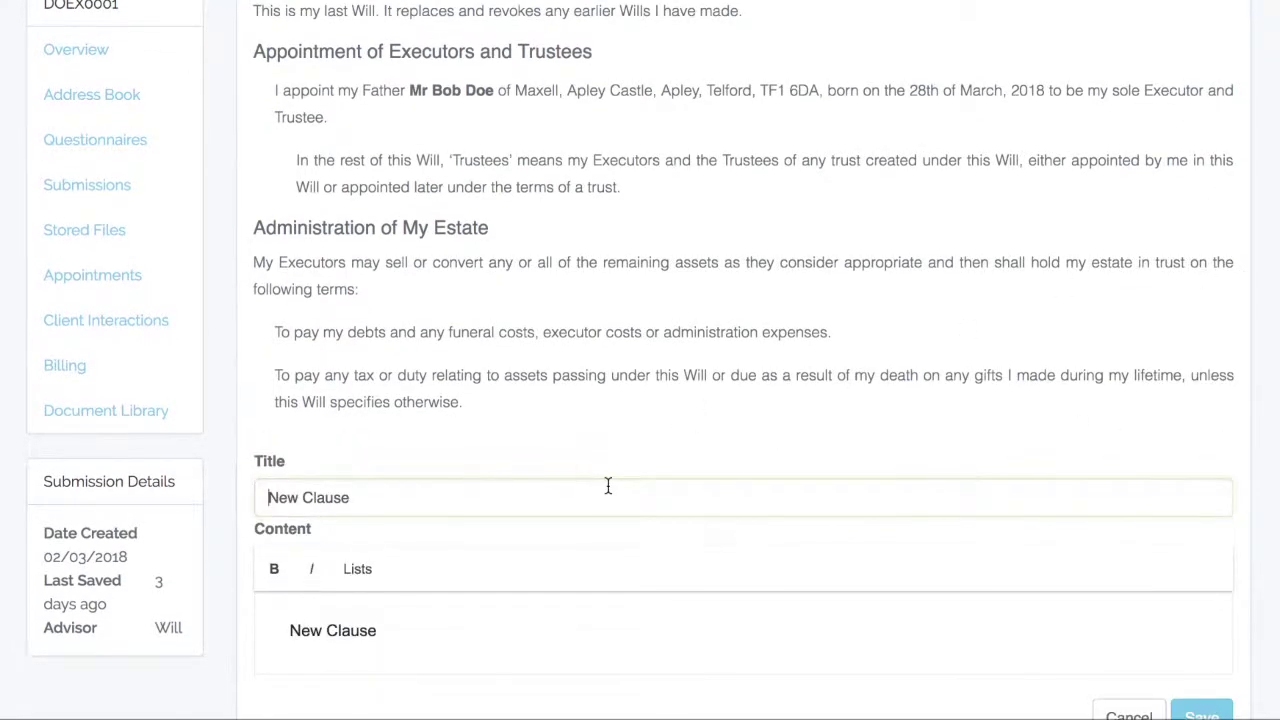
{"action": "scroll", "coordinate": [609, 488], "scroll_direction": "down", "scroll_amount": 2}
{"action": "key", "text": "ctrl+a"}
{"action": "type", "text": "Our New Clause"}
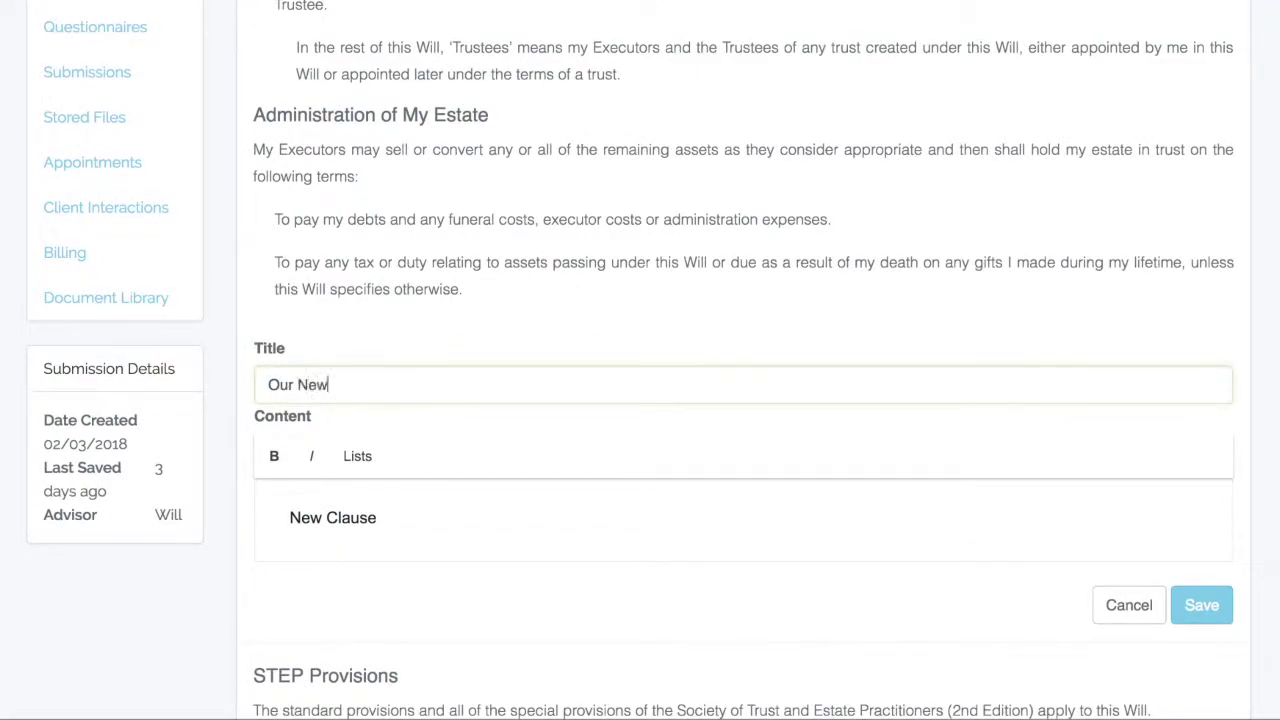
Replace the new clause's content with "The content of our new clause" and save the clause.
{"action": "left_click", "coordinate": [289, 517]}
{"action": "type", "text": "T"}
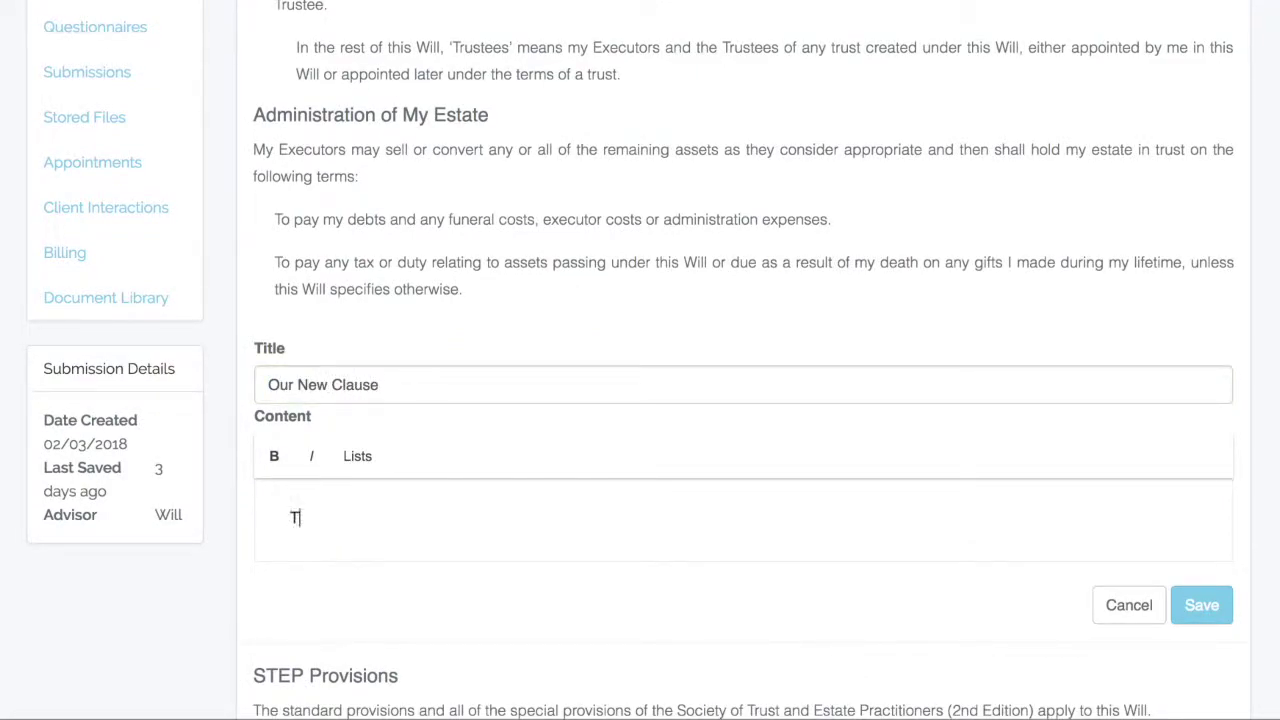
{"action": "type", "text": "he content of "}
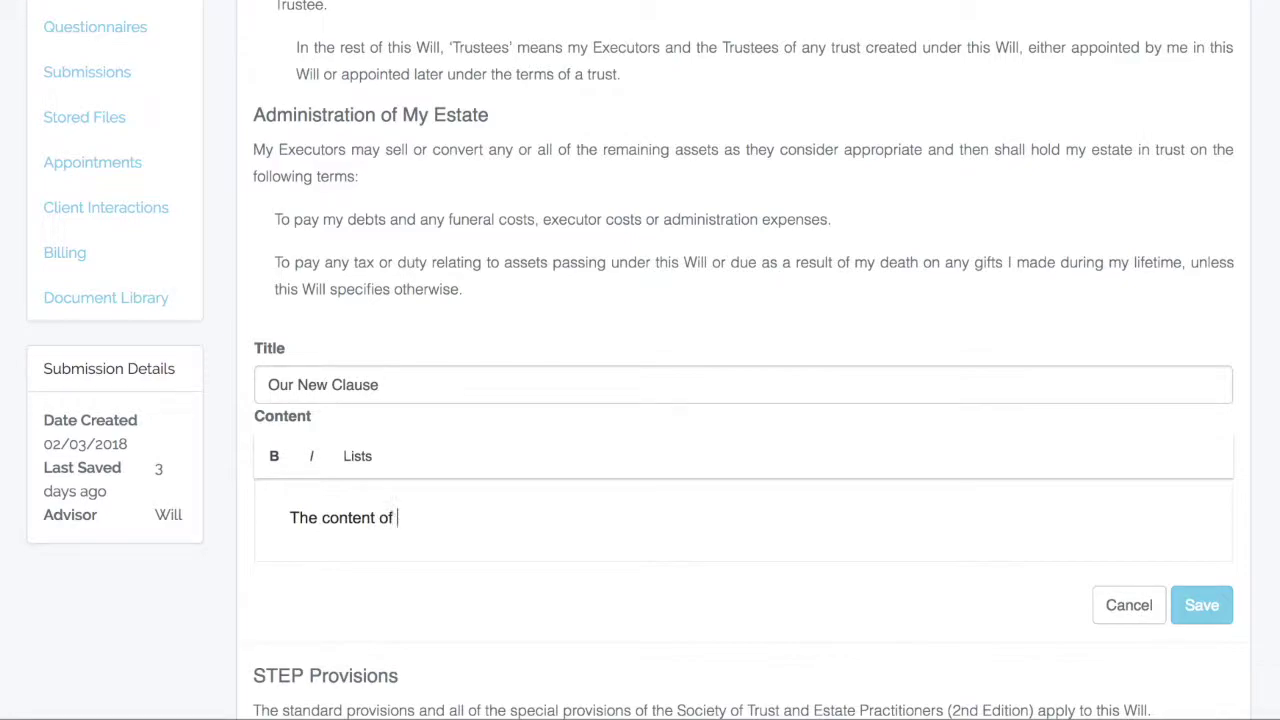
{"action": "type", "text": "our new clause"}
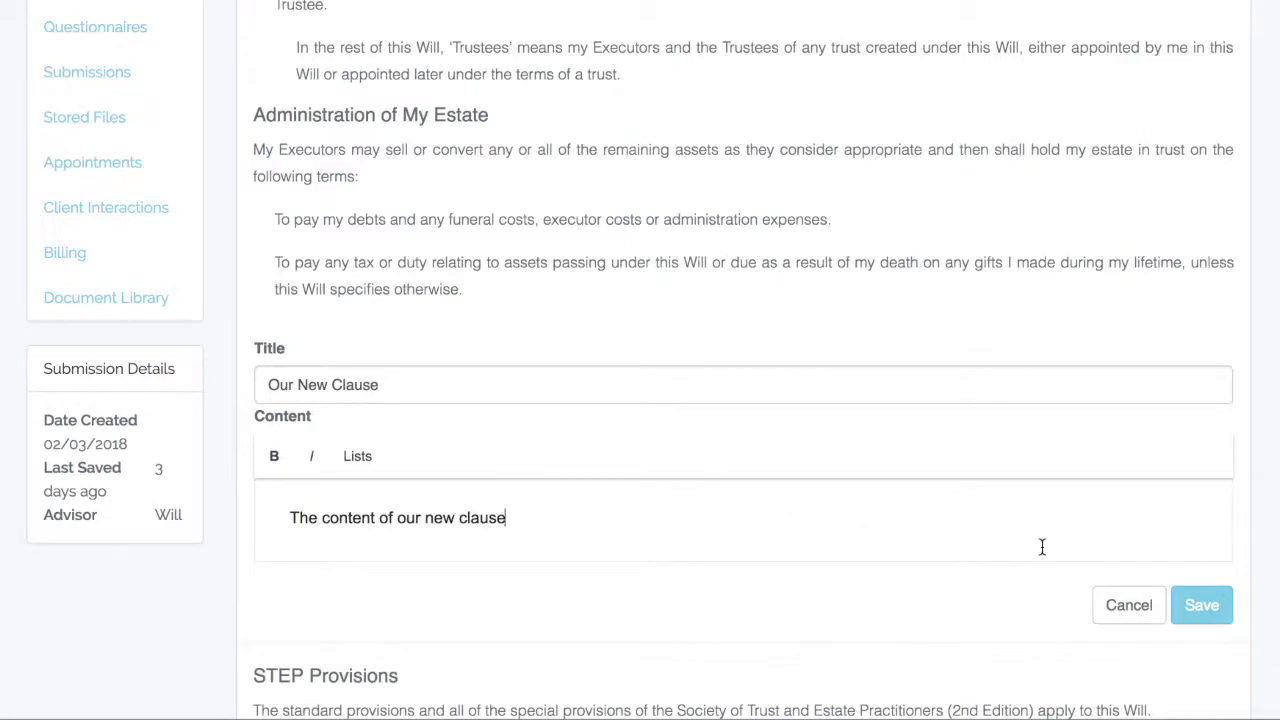
{"action": "left_click", "coordinate": [1219, 608]}
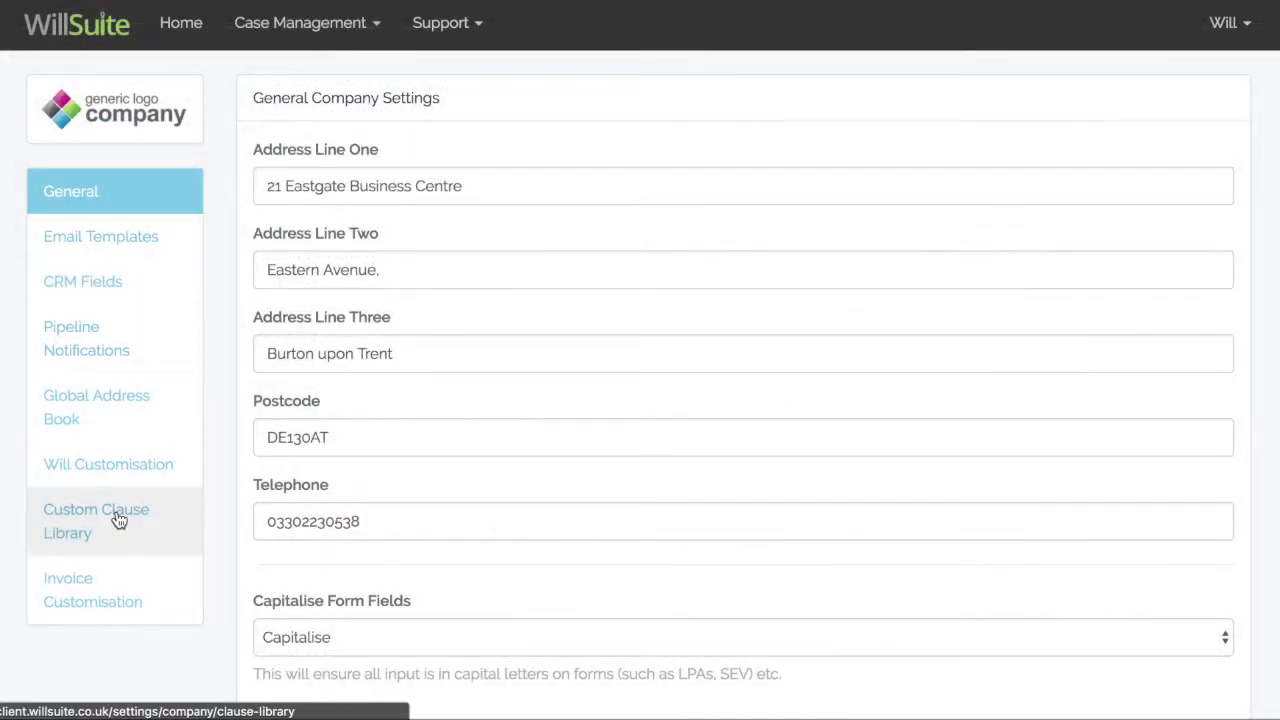
Start a new clause in the company's Custom Clause Library, named "Company Clause" and titled "Our Generic Company Clause".
{"action": "left_click", "coordinate": [116, 517]}
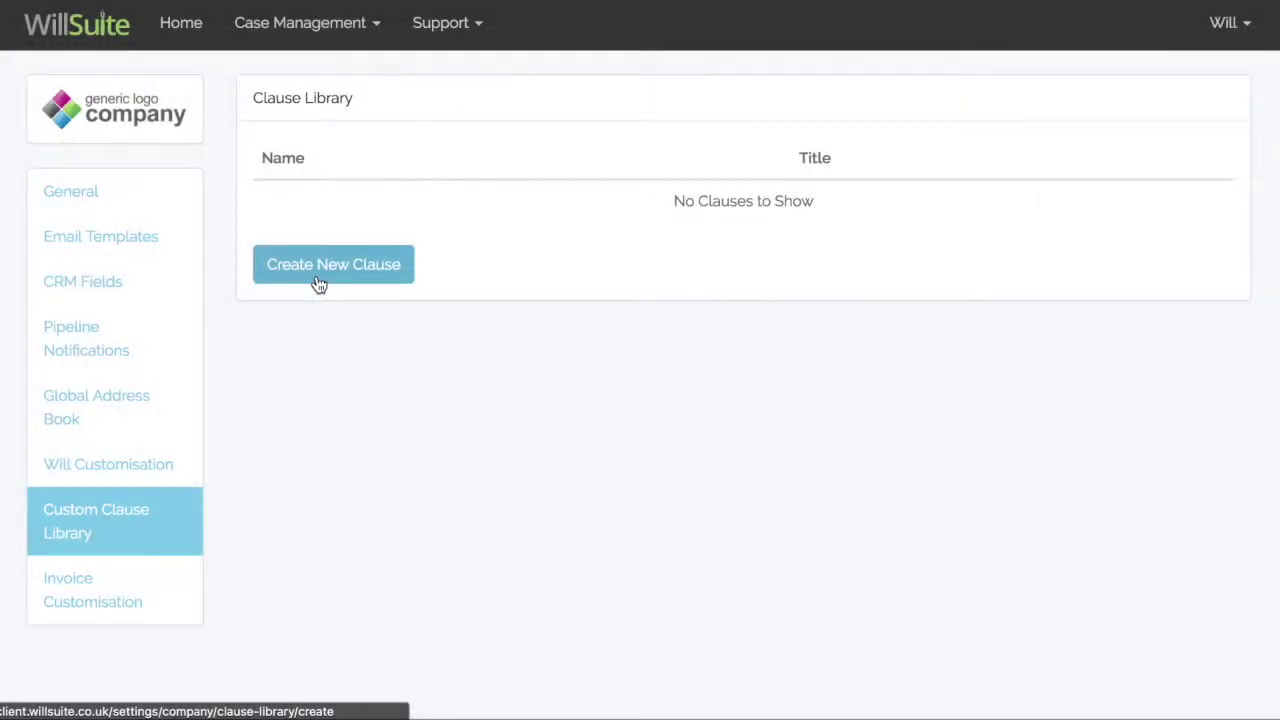
{"action": "left_click", "coordinate": [316, 302]}
{"action": "left_click", "coordinate": [316, 188]}
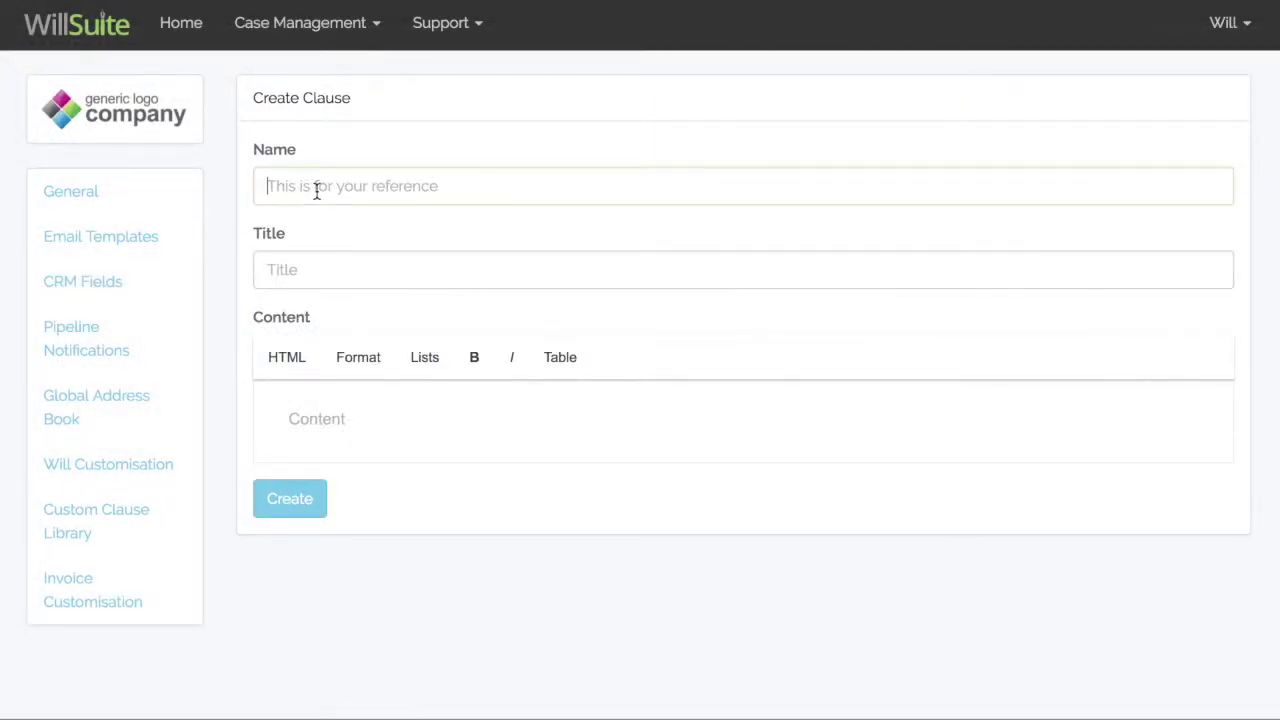
{"action": "type", "text": "Comp"}
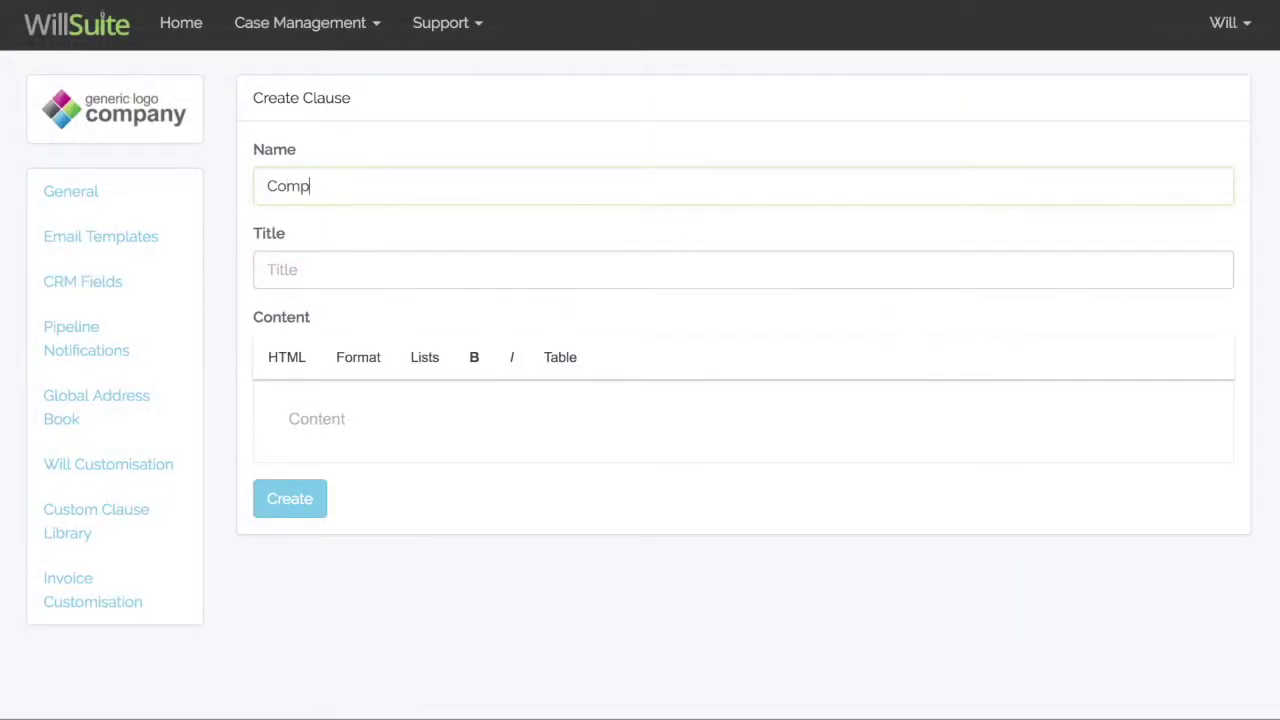
{"action": "type", "text": "any Clause"}
{"action": "type", "text": "Our "}
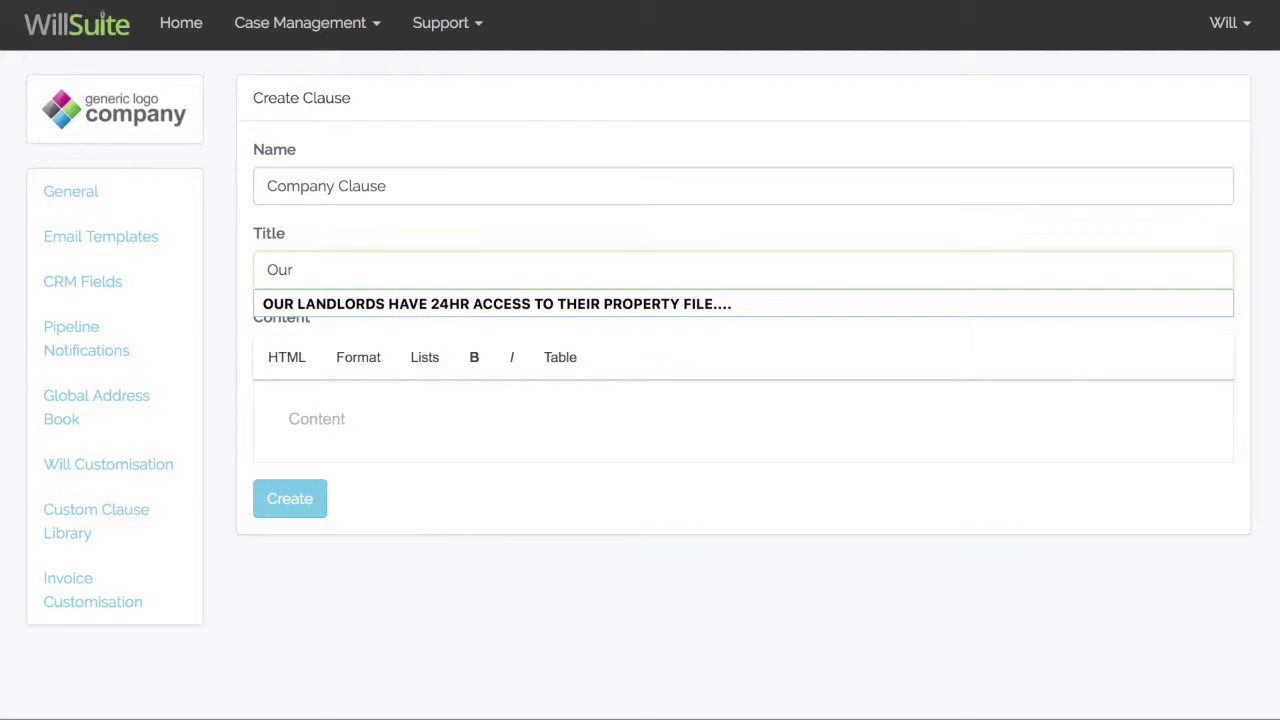
{"action": "type", "text": "Generic Company Clause"}
{"action": "key", "text": "Tab"}
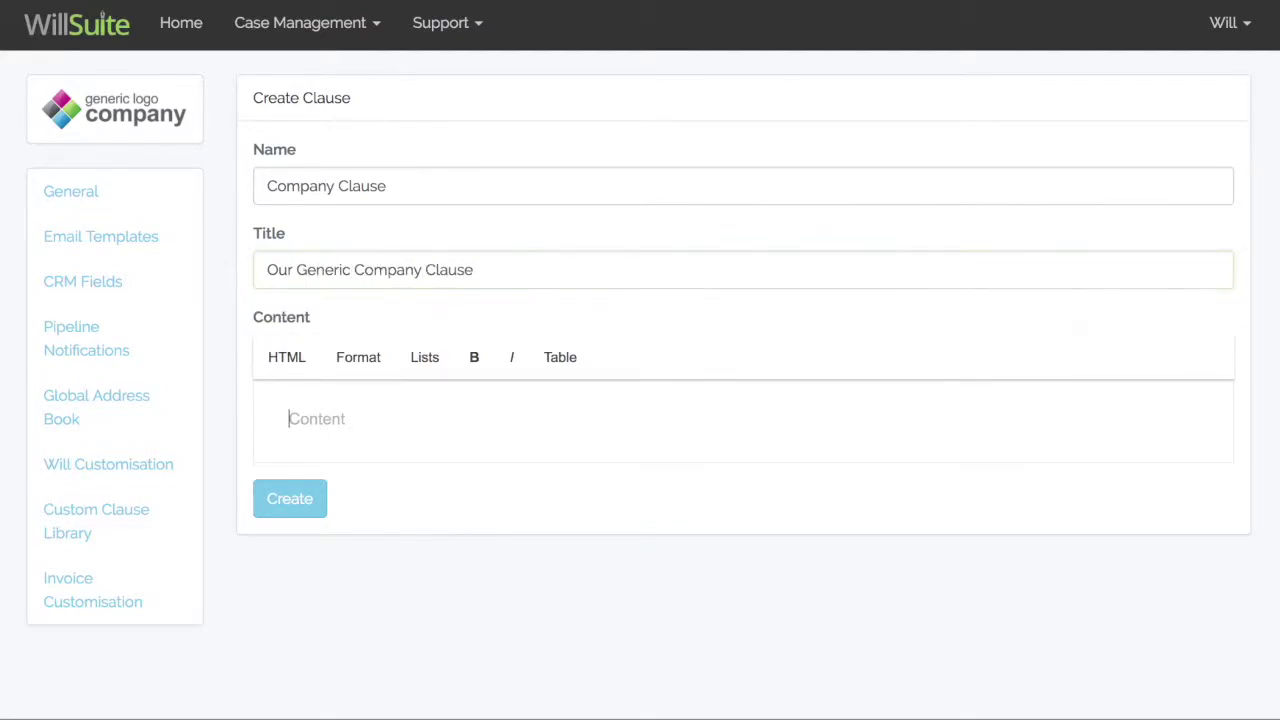
Enter "Here is the content to our company clause" as the library clause's content and create the clause.
{"action": "type", "text": "Here is the content to"}
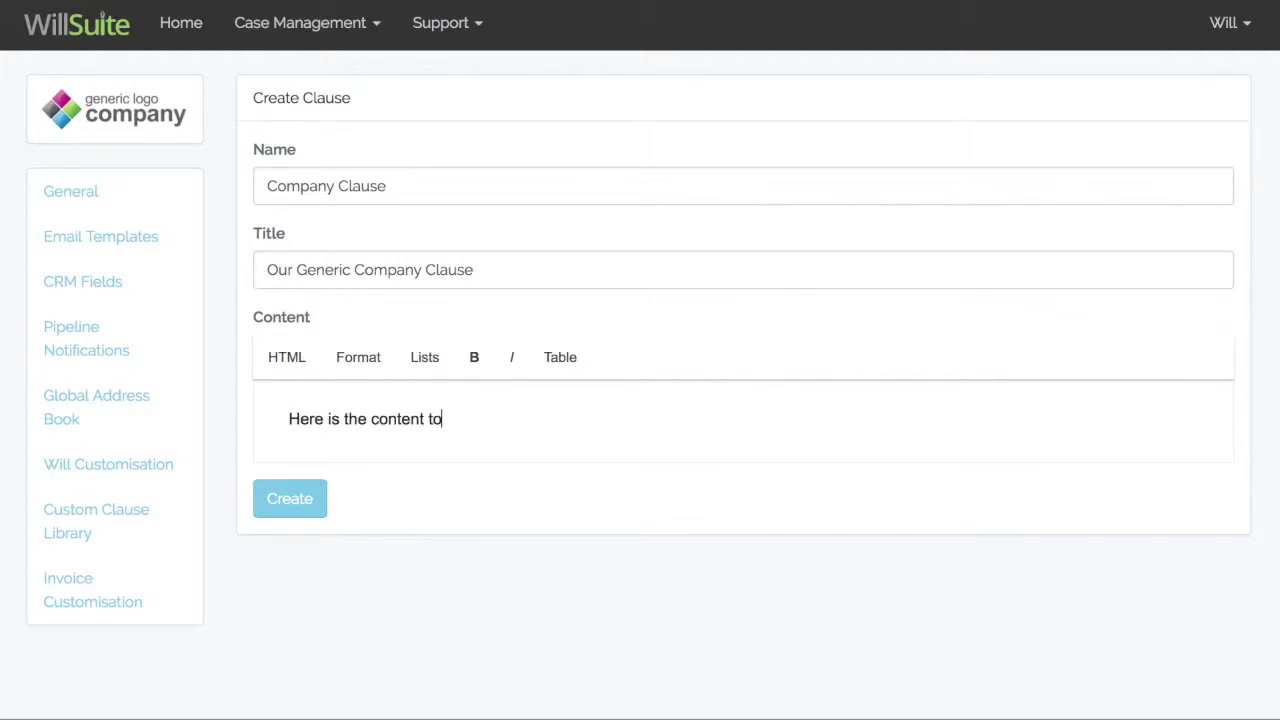
{"action": "type", "text": " our company clause"}
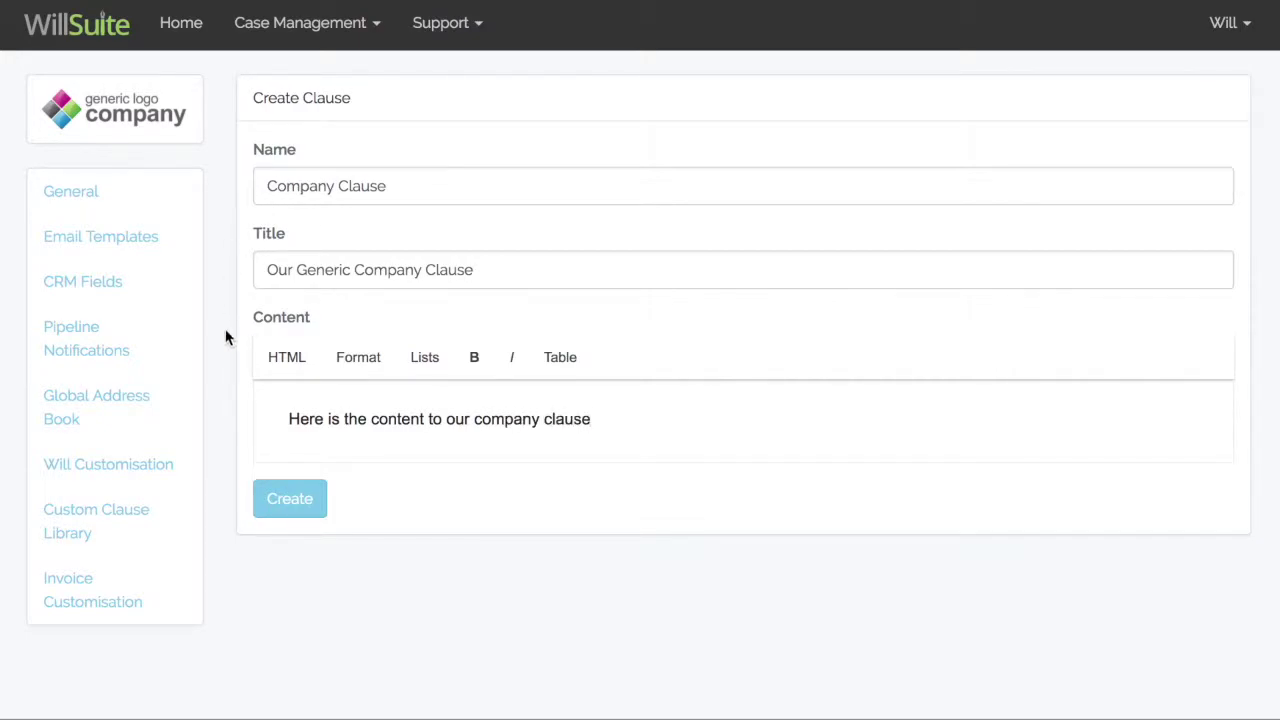
{"action": "left_click", "coordinate": [302, 503]}
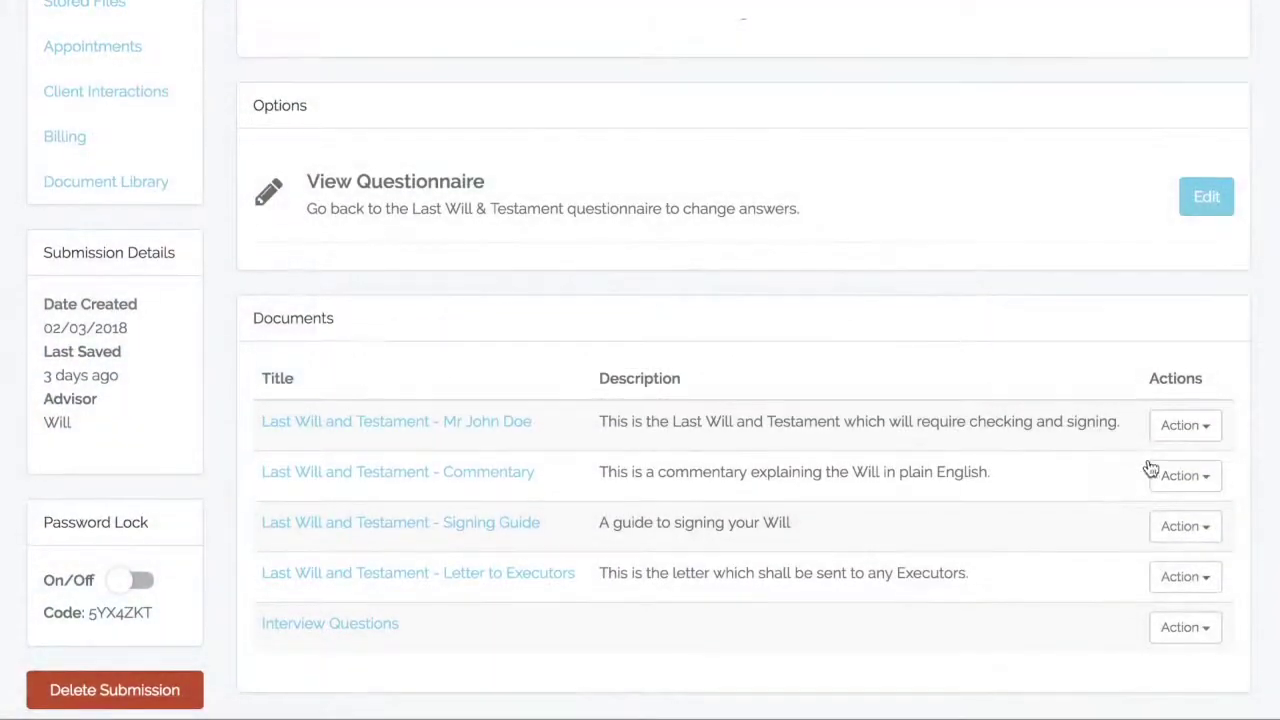
Return to tracked editing of the submission's main Last Will and Testament document.
{"action": "left_click", "coordinate": [1167, 441]}
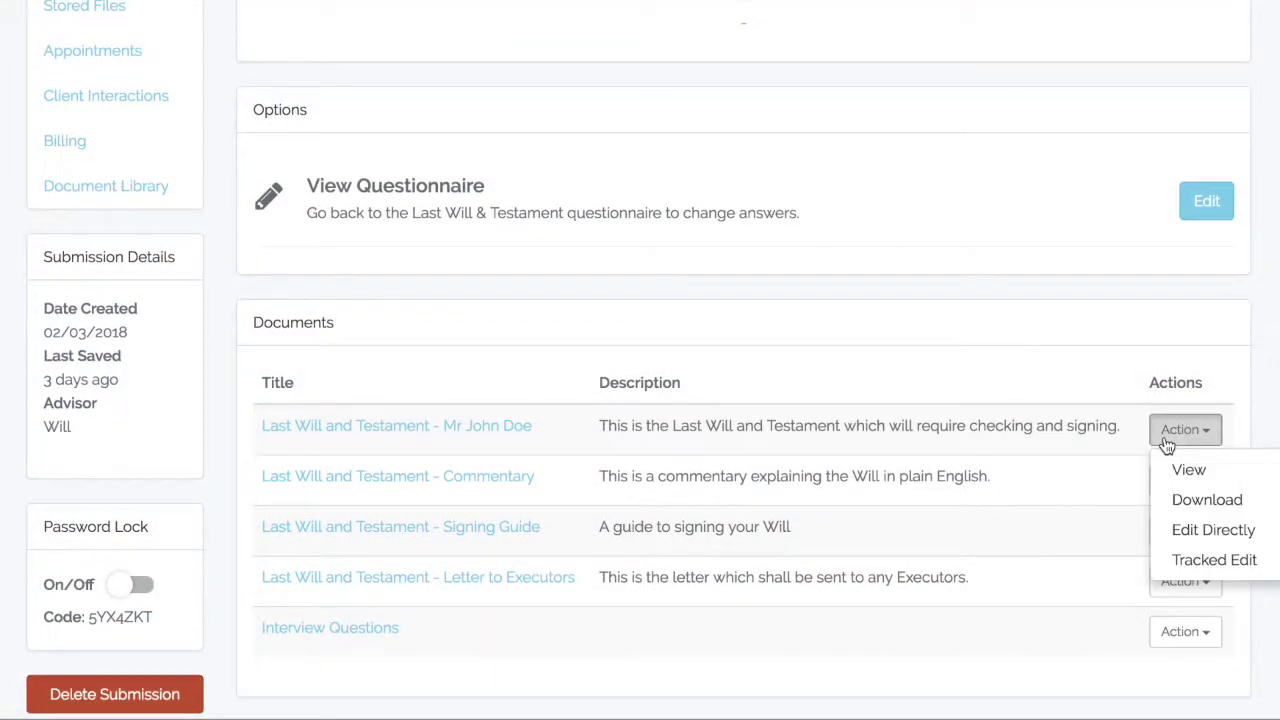
{"action": "left_click", "coordinate": [1192, 558]}
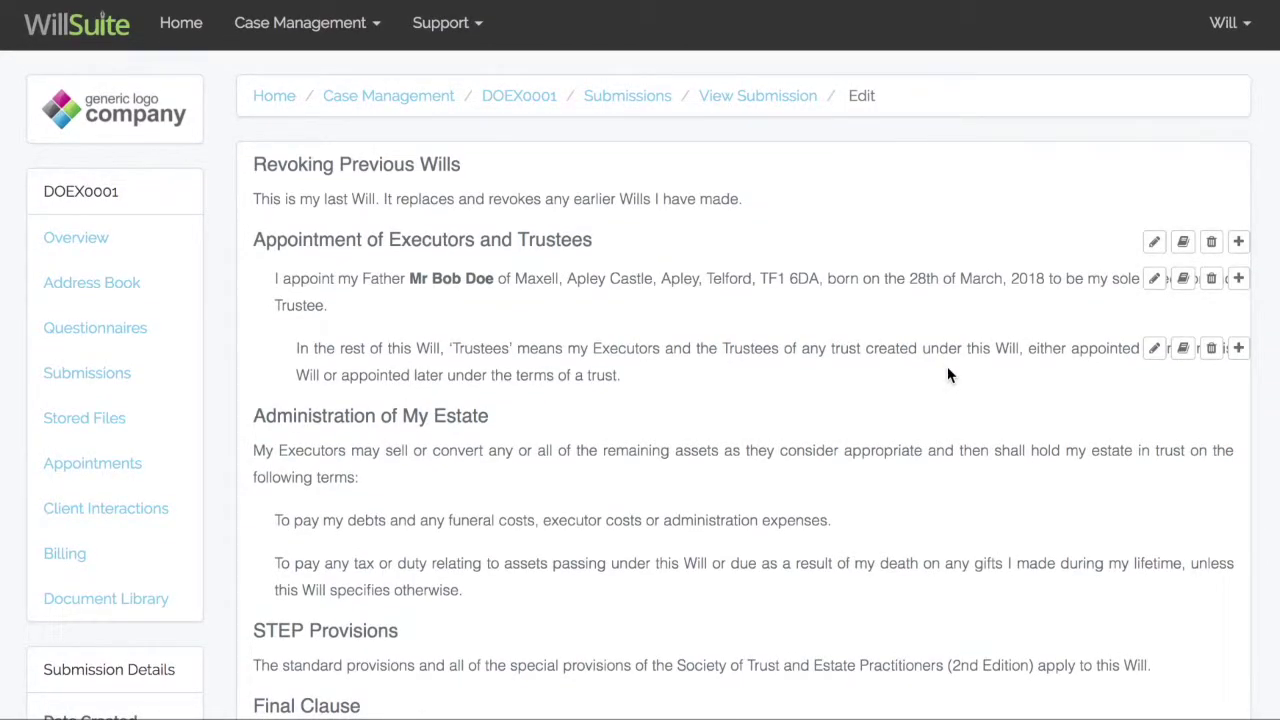
{"action": "scroll", "coordinate": [947, 375], "scroll_direction": "down", "scroll_amount": 3}
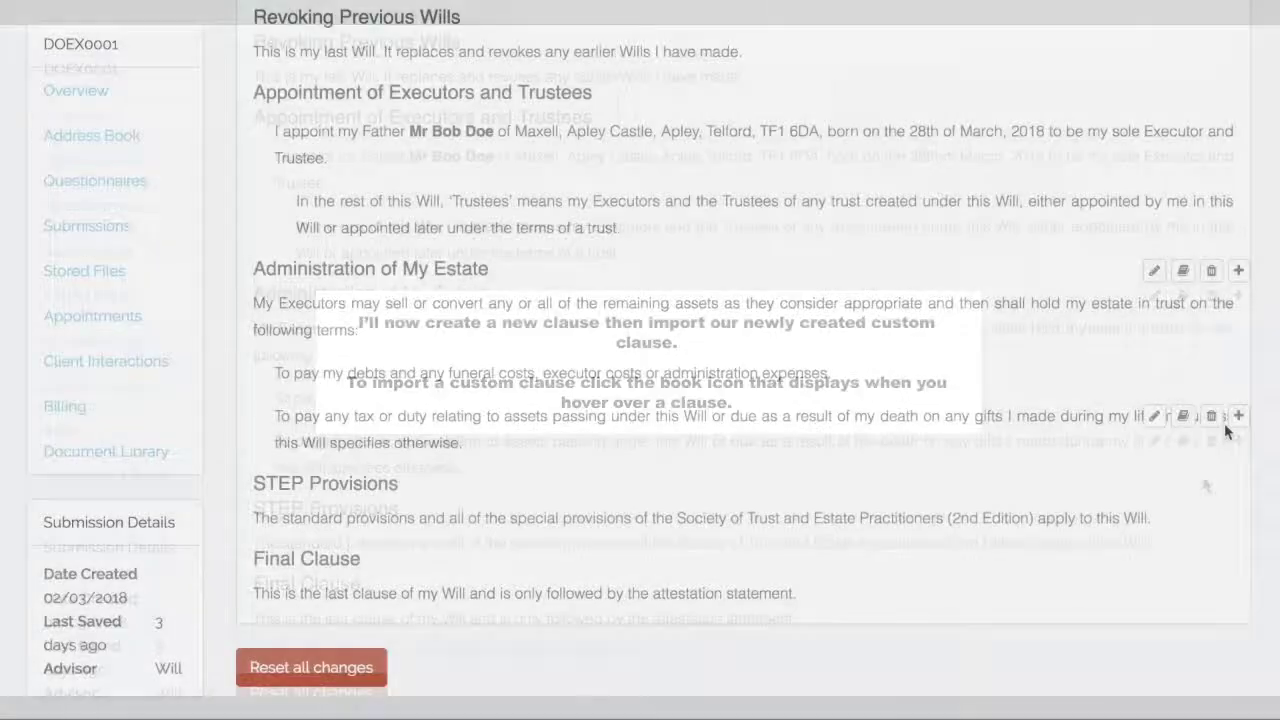
Insert a new clause after the tax and duty paragraph and import the custom "Company Clause" into it.
{"action": "left_click", "coordinate": [1238, 441]}
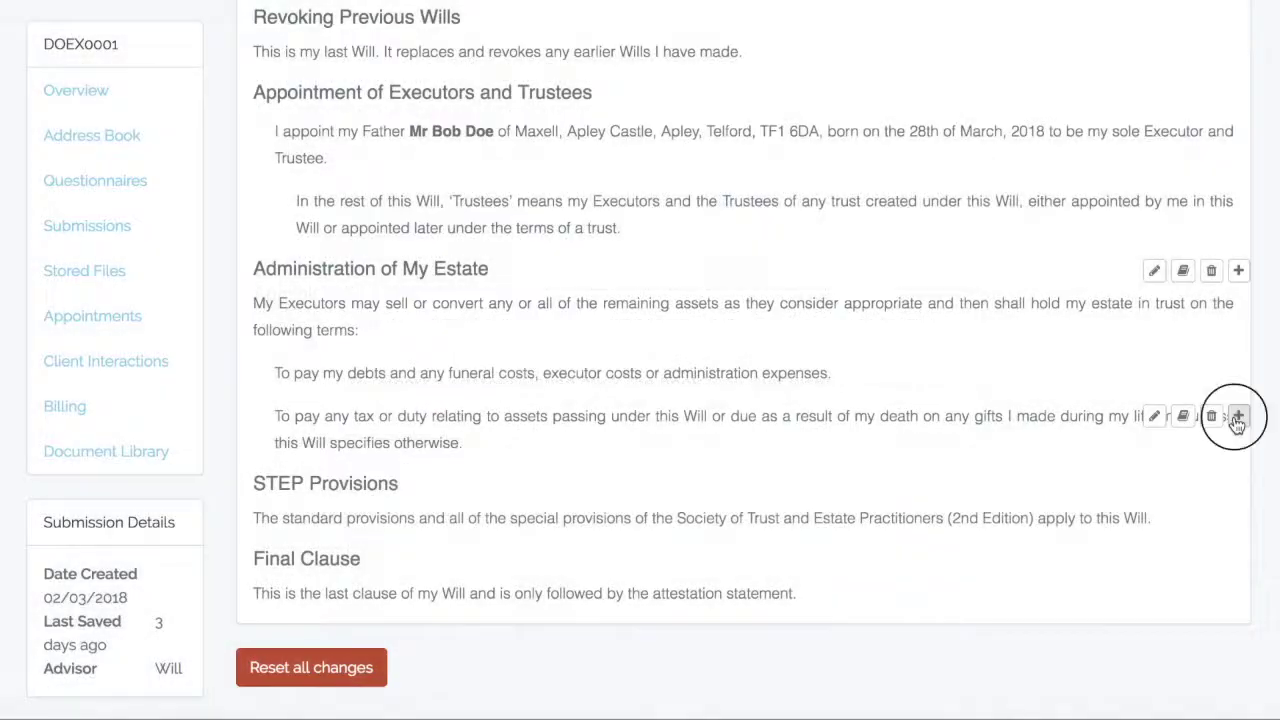
{"action": "left_click", "coordinate": [1238, 418]}
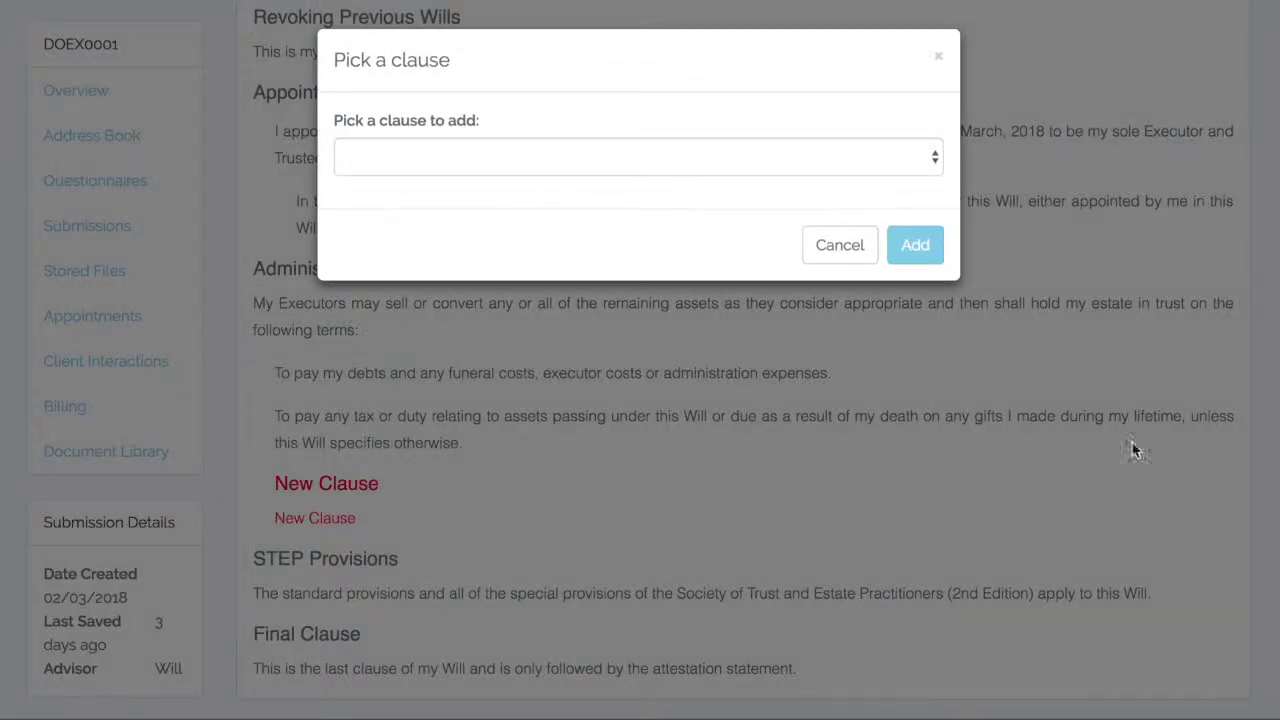
{"action": "left_click", "coordinate": [790, 157]}
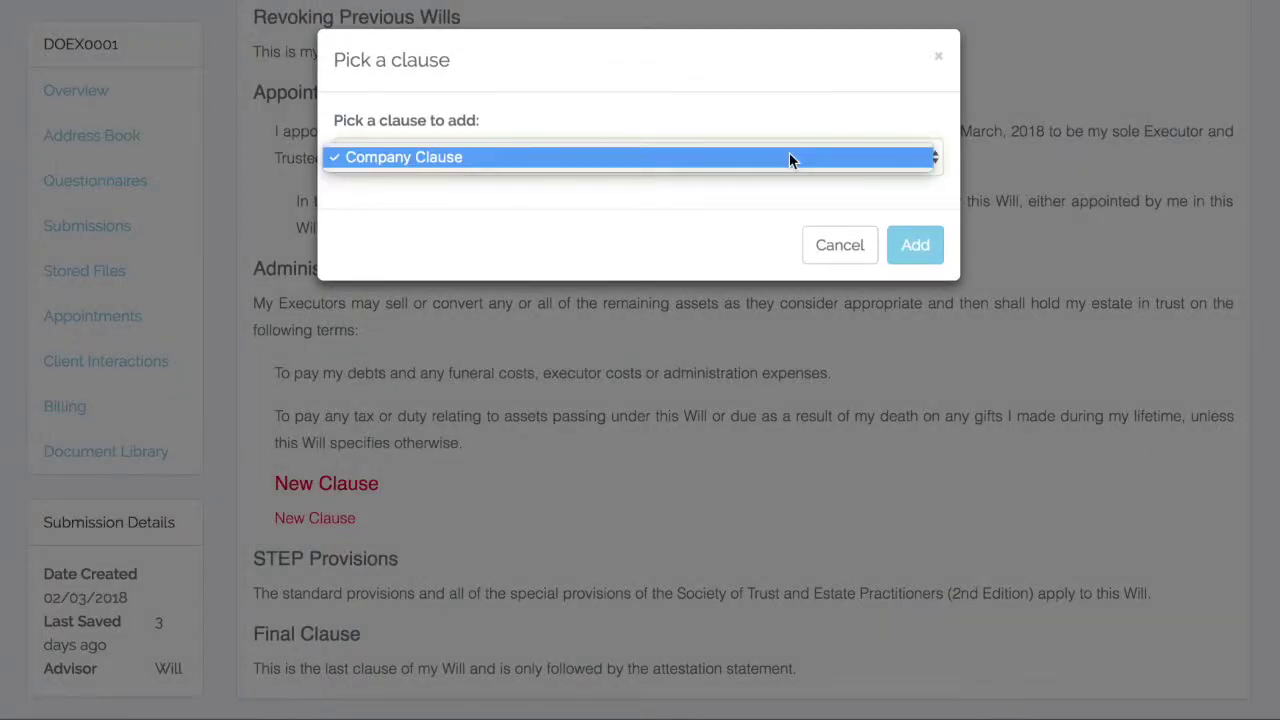
{"action": "left_click", "coordinate": [789, 157]}
{"action": "left_click", "coordinate": [915, 244]}
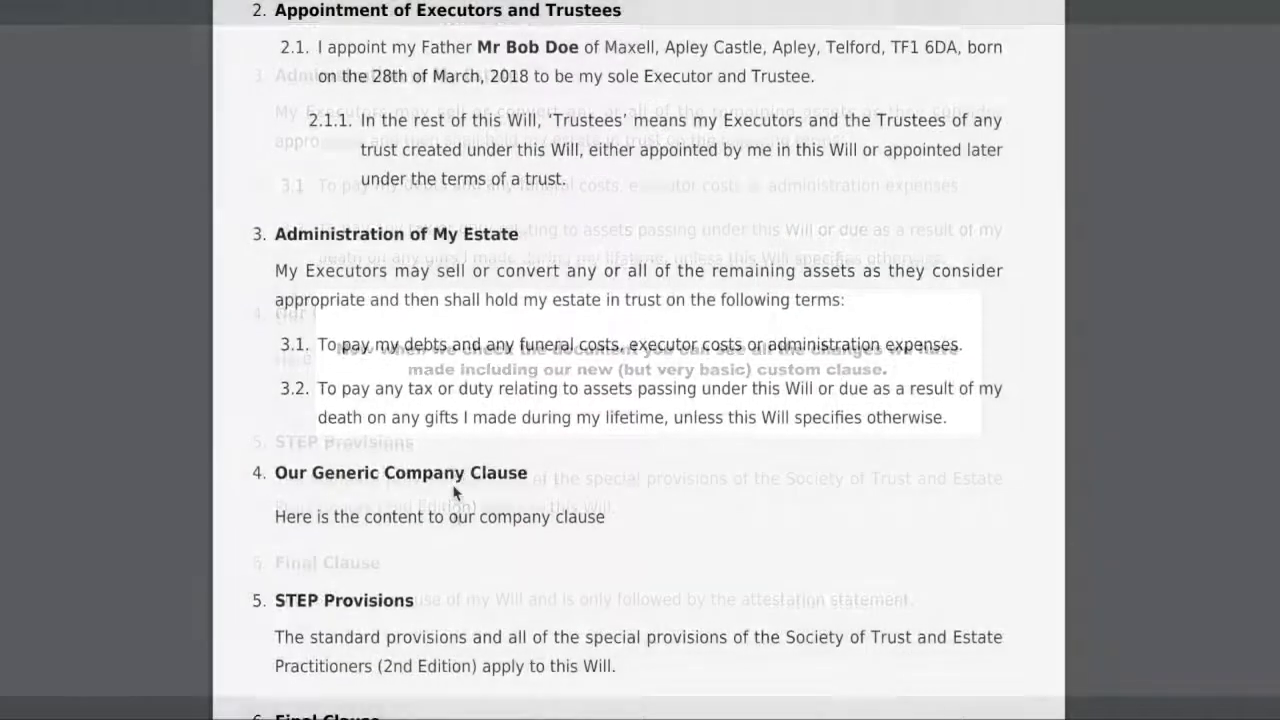
Review the clauses in the generated will document through to the Final Clause.
{"action": "scroll", "coordinate": [453, 490], "scroll_direction": "down", "scroll_amount": 3}
{"action": "scroll", "coordinate": [453, 490], "scroll_direction": "down", "scroll_amount": 1}
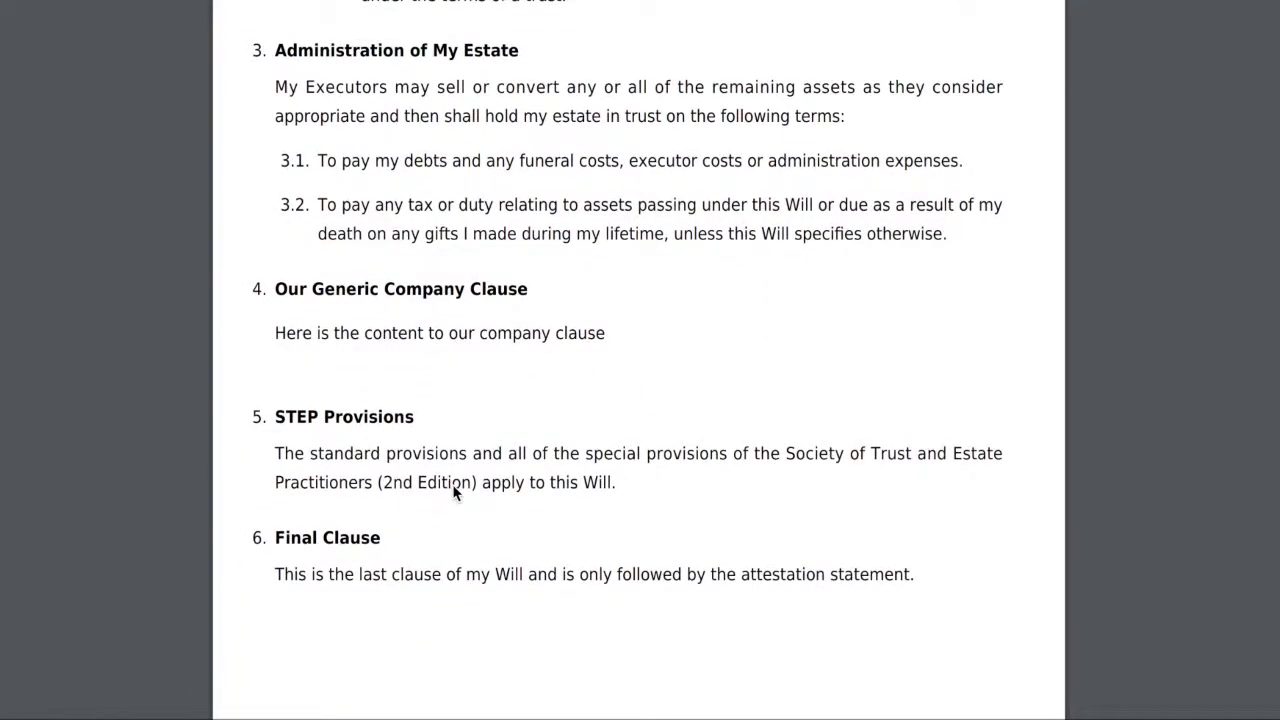